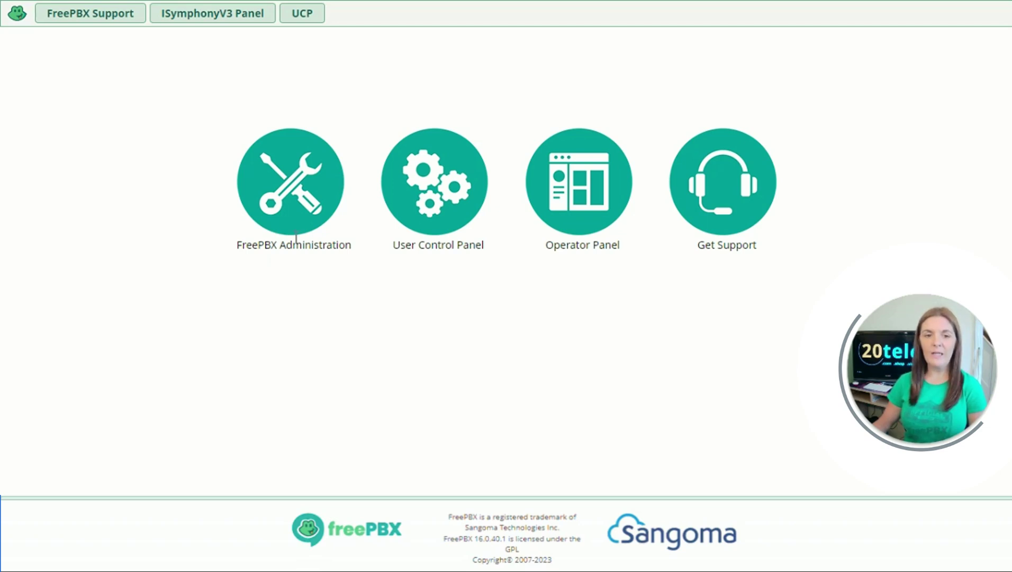
- Log in to FreePBX Administration with the admin username and password
left_click(298, 166)
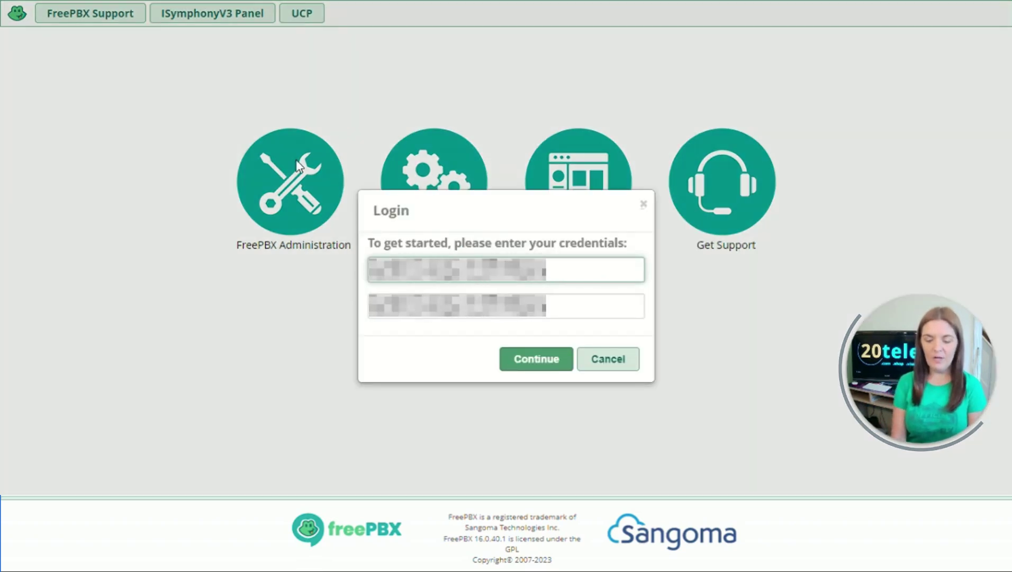
key("Tab")
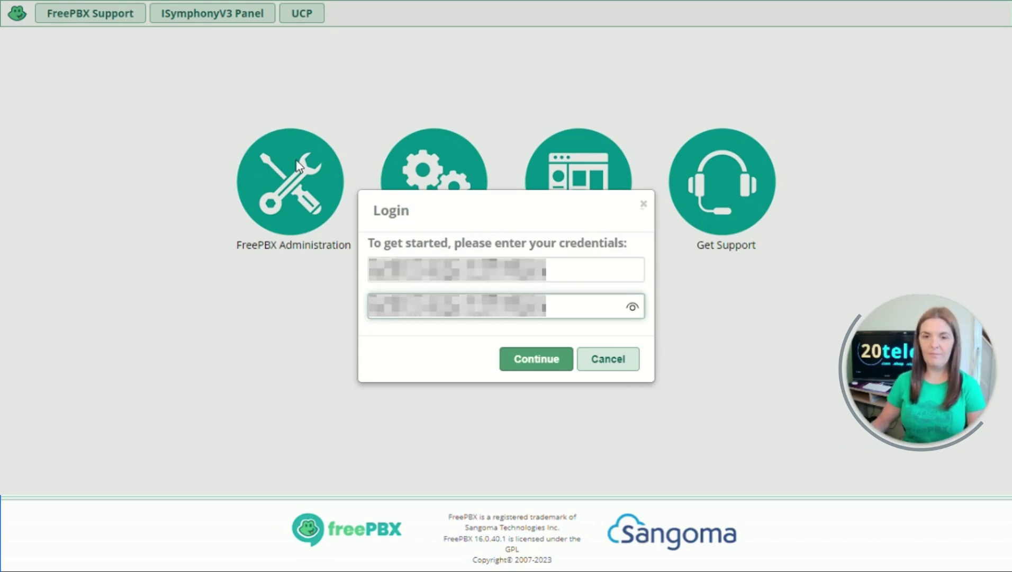
key("Return")
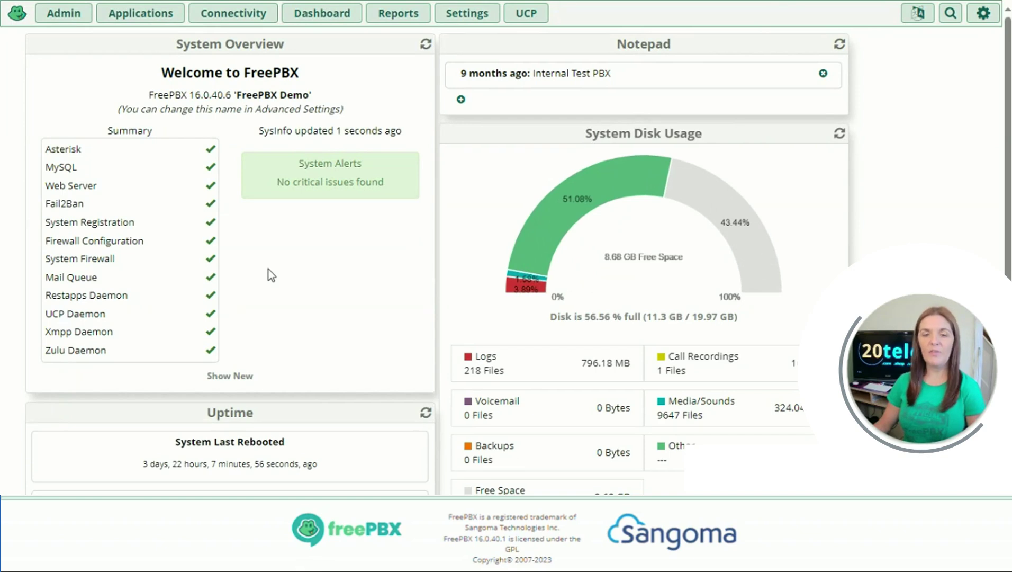
- Go to Applications > Call Flow Control to reach the empty Call Flow Toggle Control page
mouse_move(157, 21)
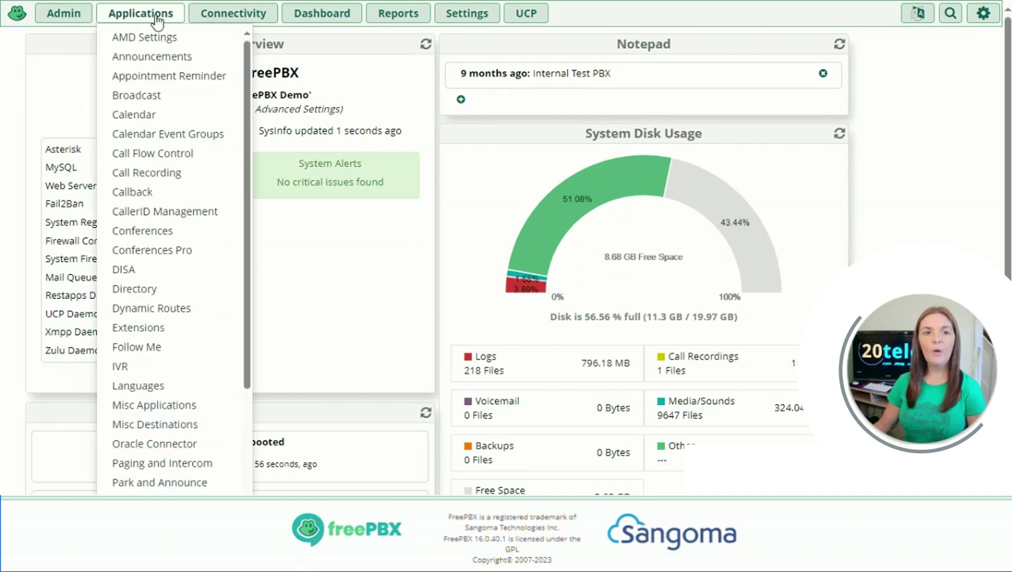
left_click(161, 153)
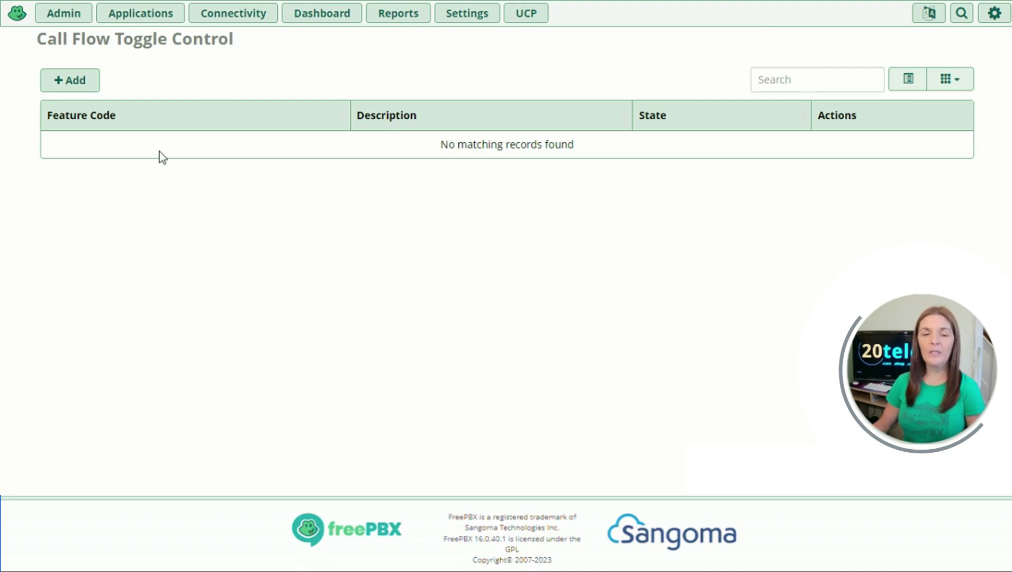
- Add a new call flow toggle and leave its feature code index at 0
left_click(84, 84)
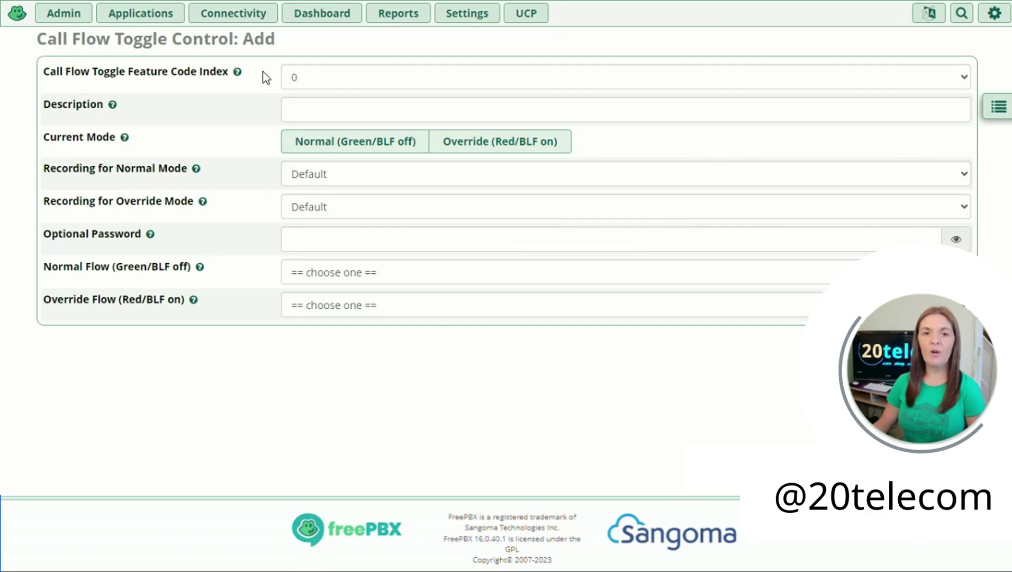
left_click(342, 83)
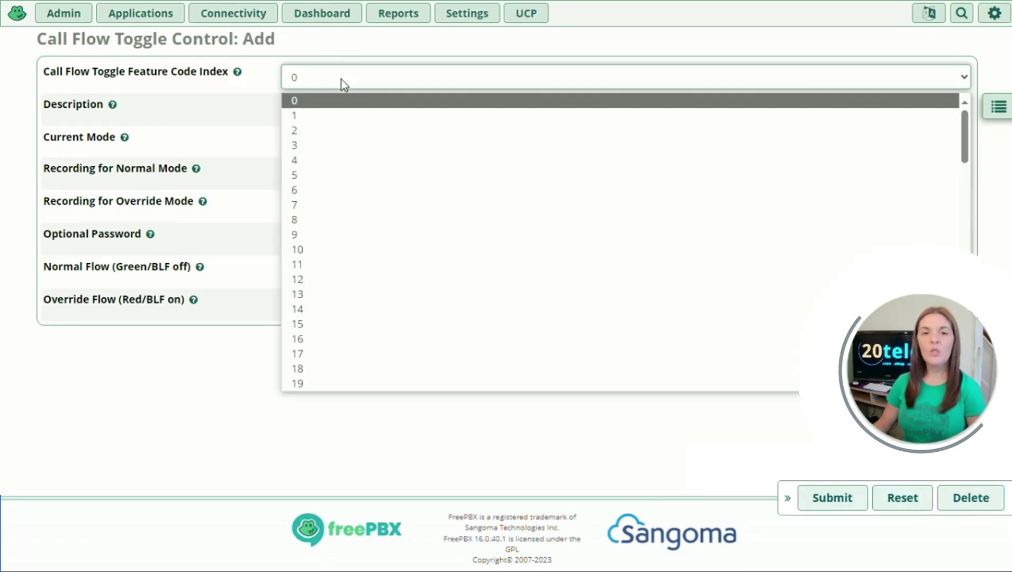
scroll(335, 161, "down", 14)
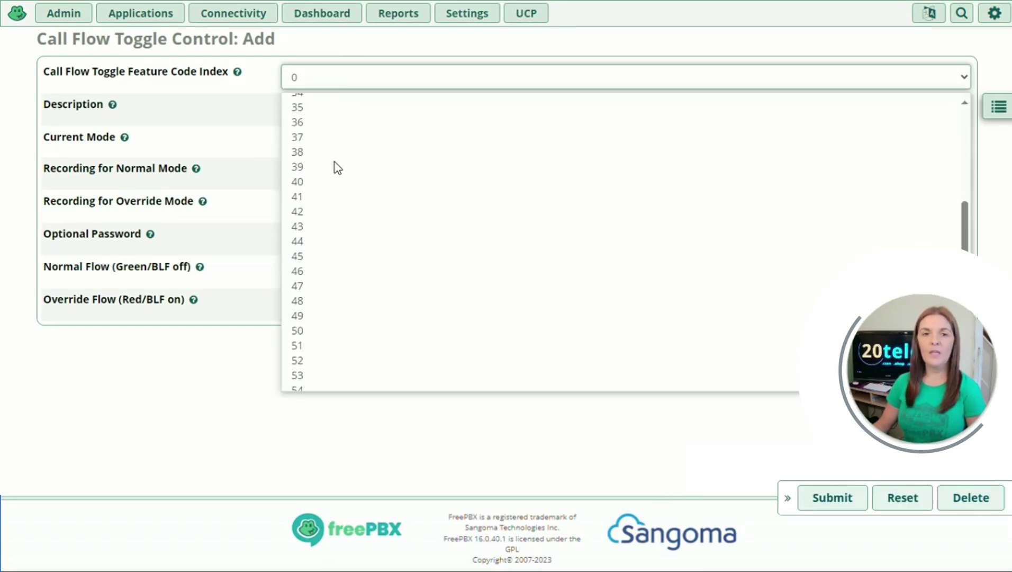
scroll(334, 162, "down", 8)
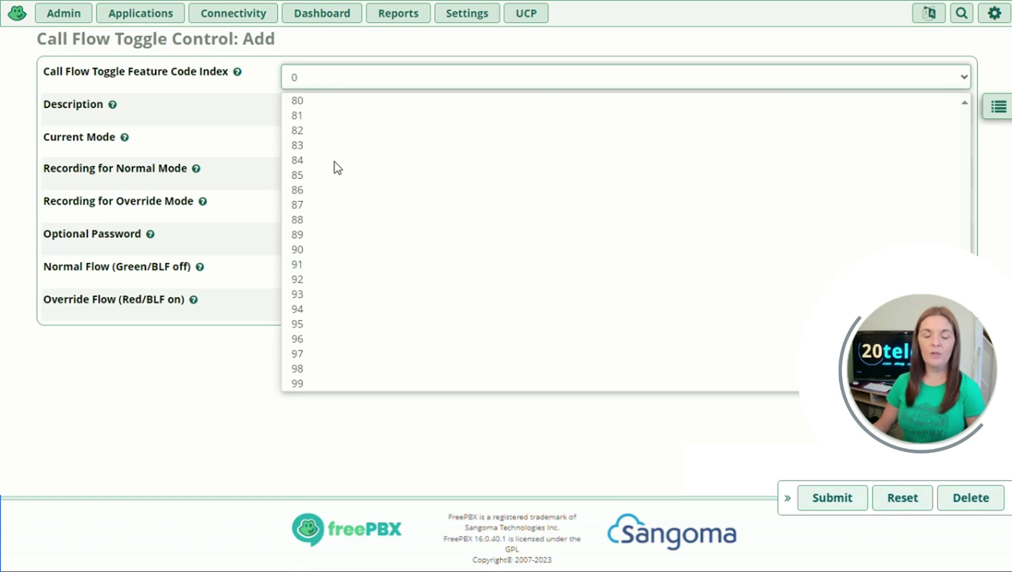
scroll(336, 167, "up", 18)
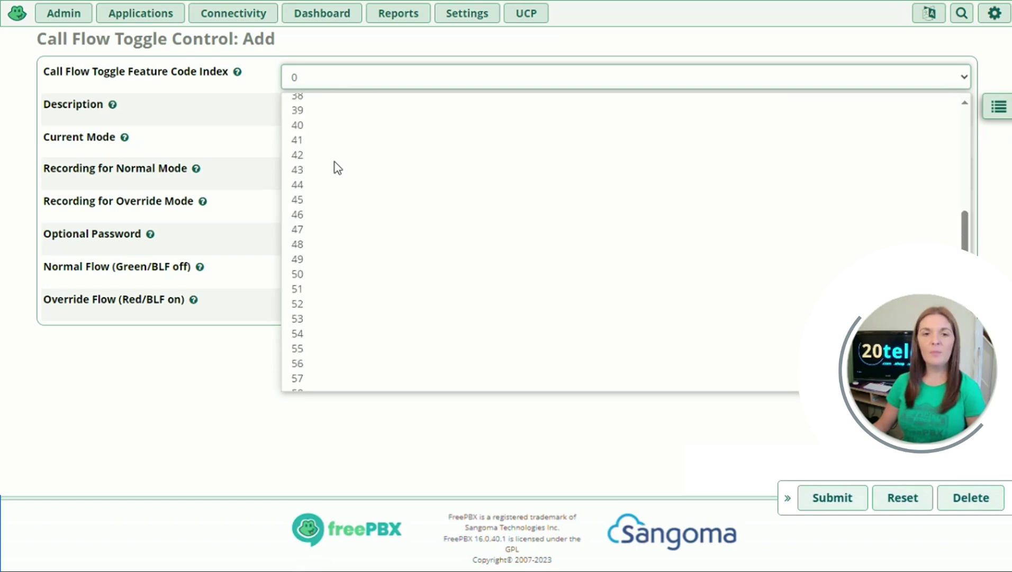
scroll(333, 164, "up", 4)
left_click(309, 100)
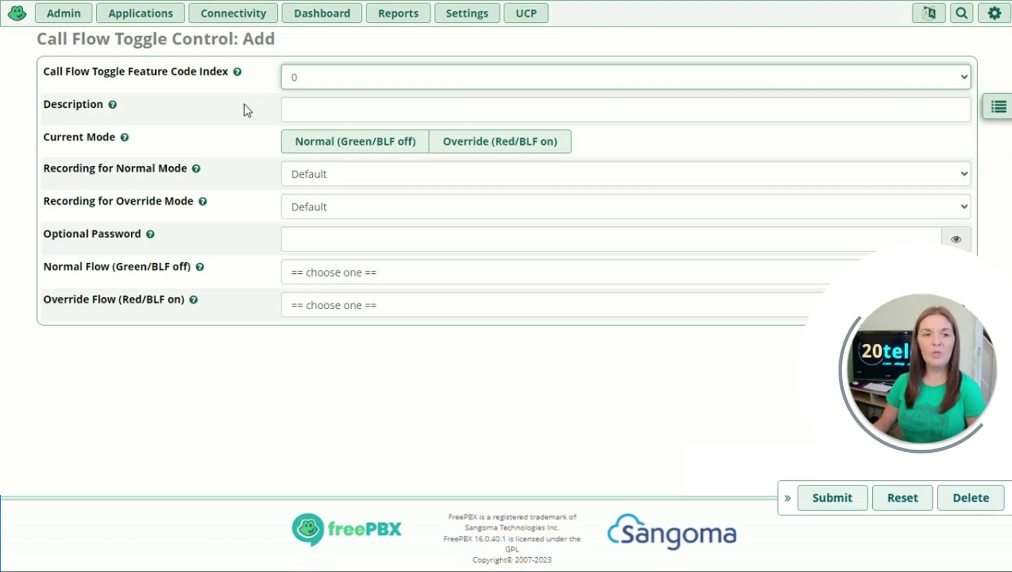
- Enter 'Day/Night' as the description and choose Normal (Green/BLF off) as current mode
left_click(304, 108)
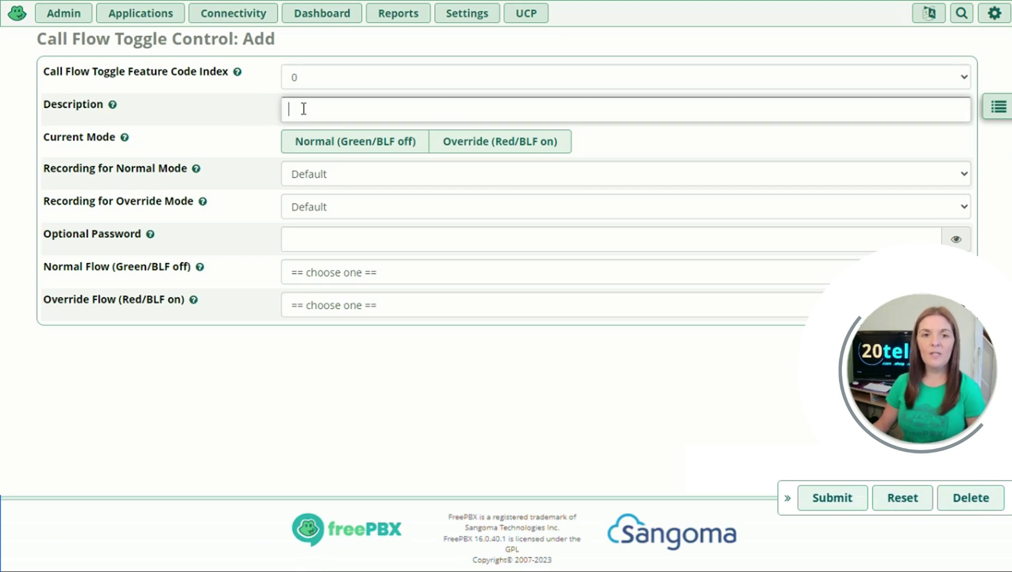
type("Day/")
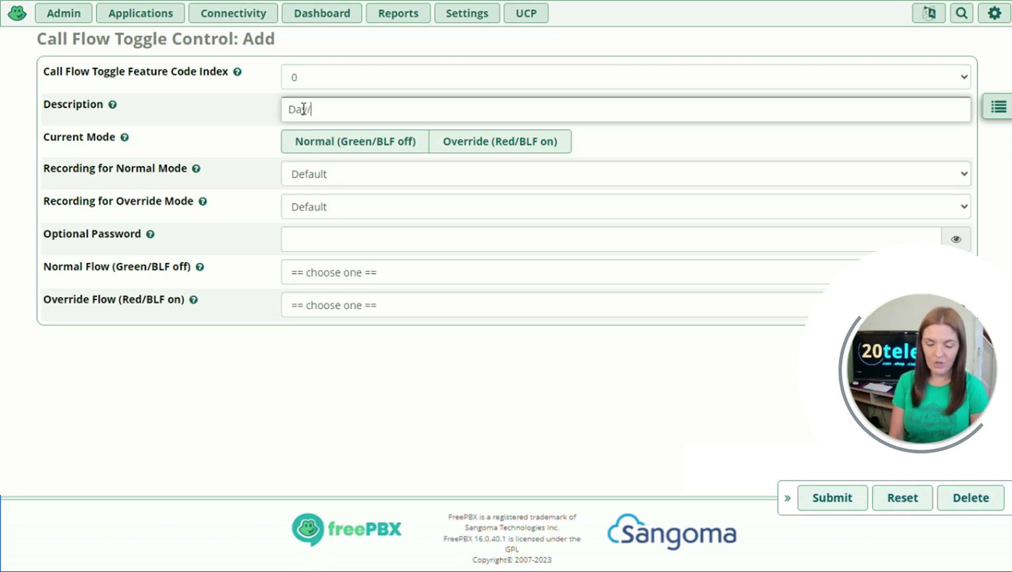
type("Night")
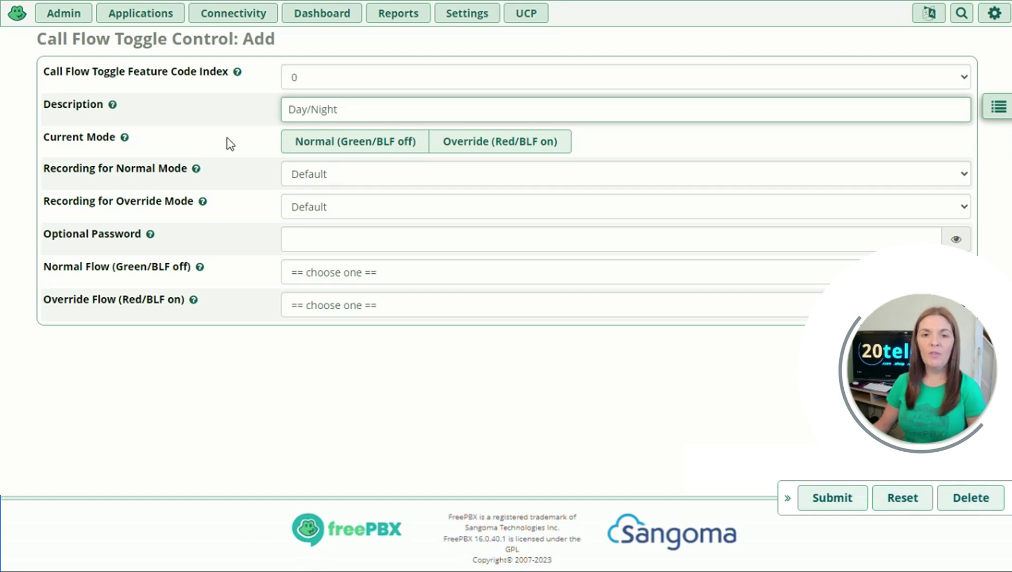
left_click(300, 147)
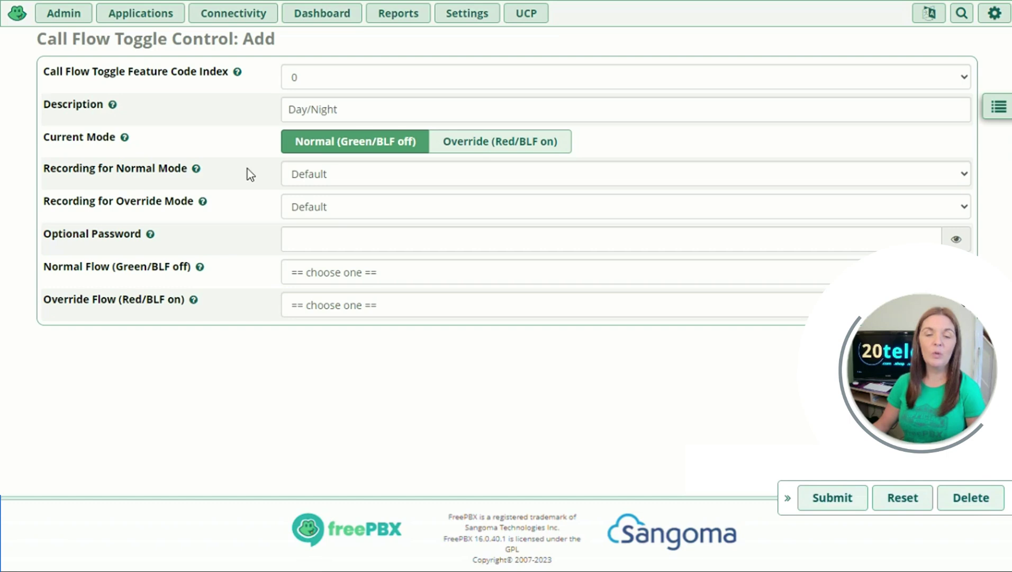
left_click(347, 176)
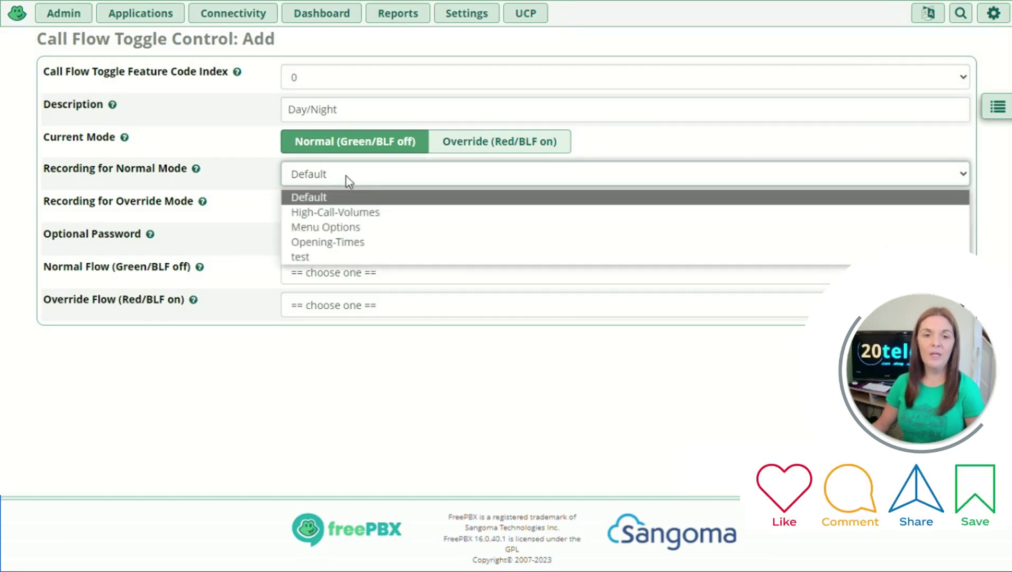
left_click(349, 176)
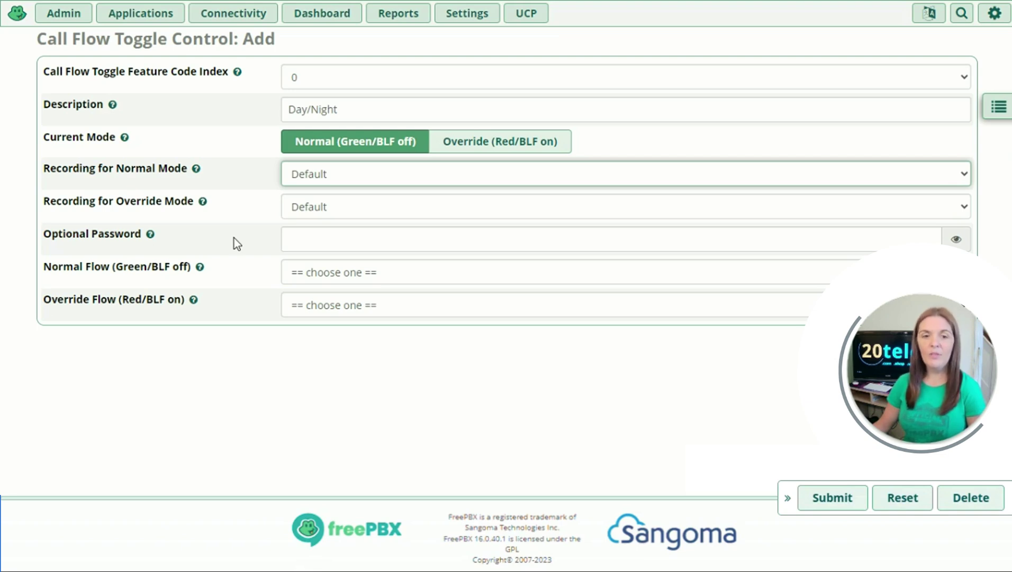
left_click(234, 272)
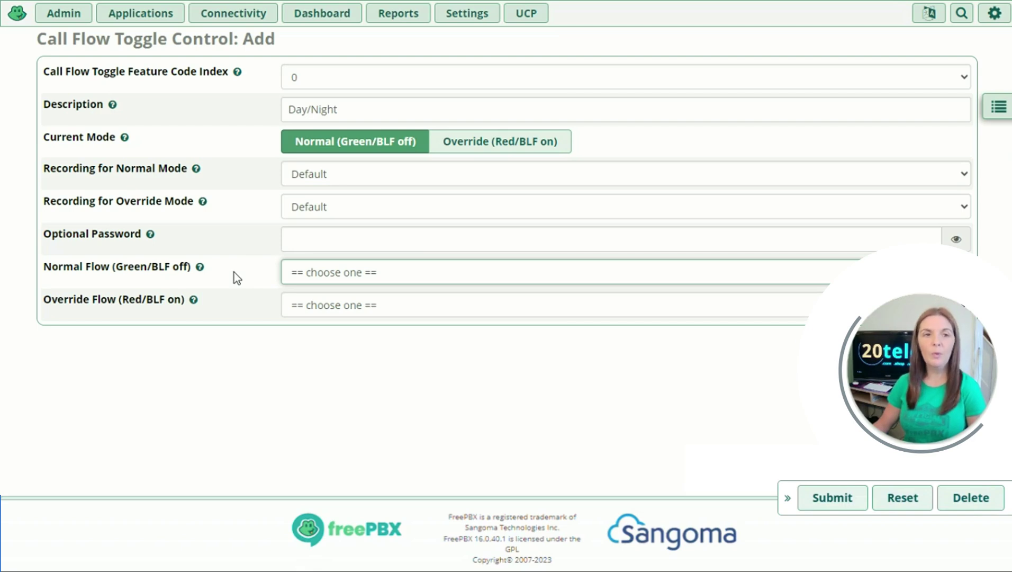
- Route normal flow to time condition IWH-Test and override to announcement Opening-Times, then submit
left_click(329, 275)
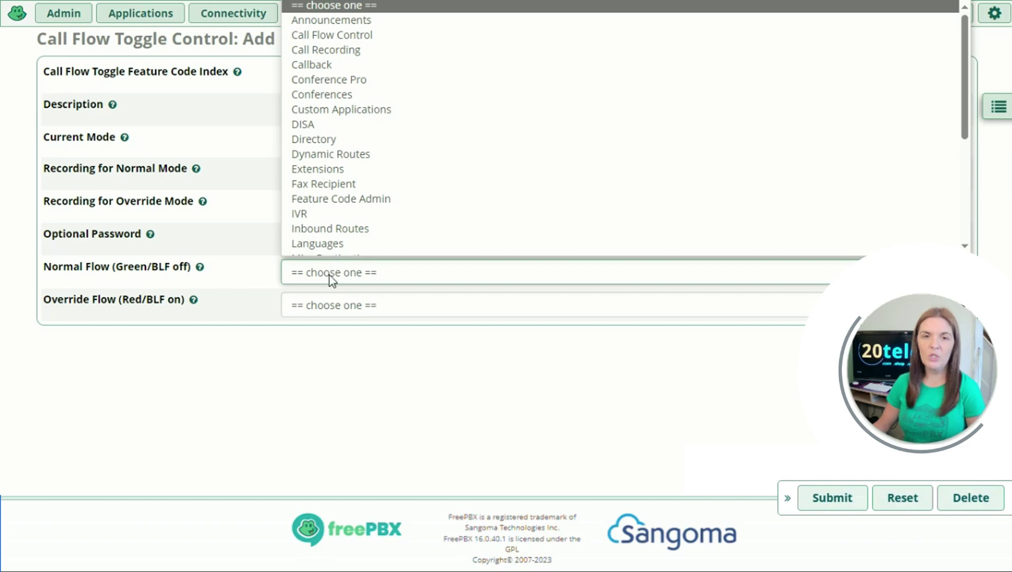
scroll(337, 229, "down", 1)
scroll(337, 228, "down", 3)
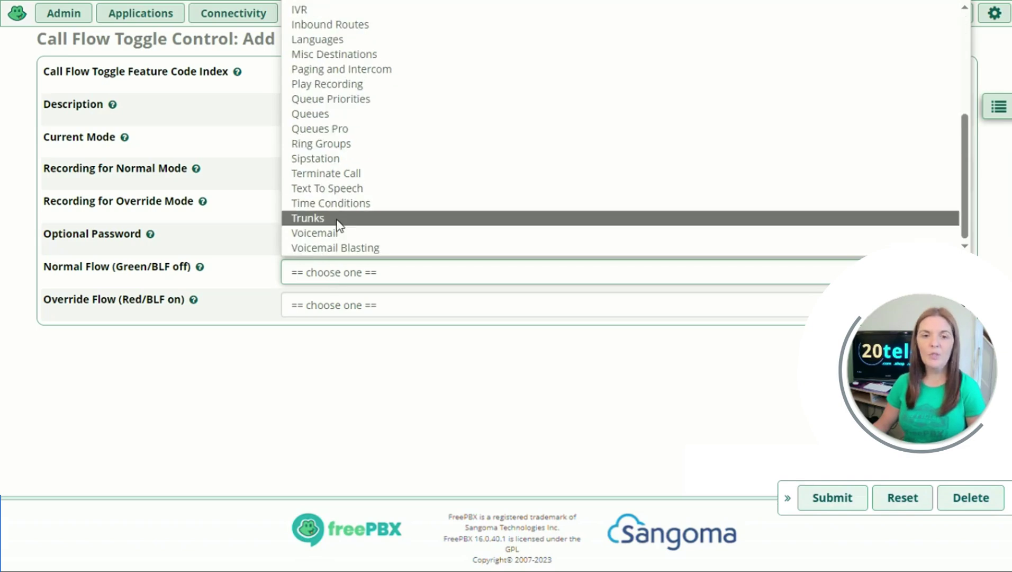
left_click(336, 210)
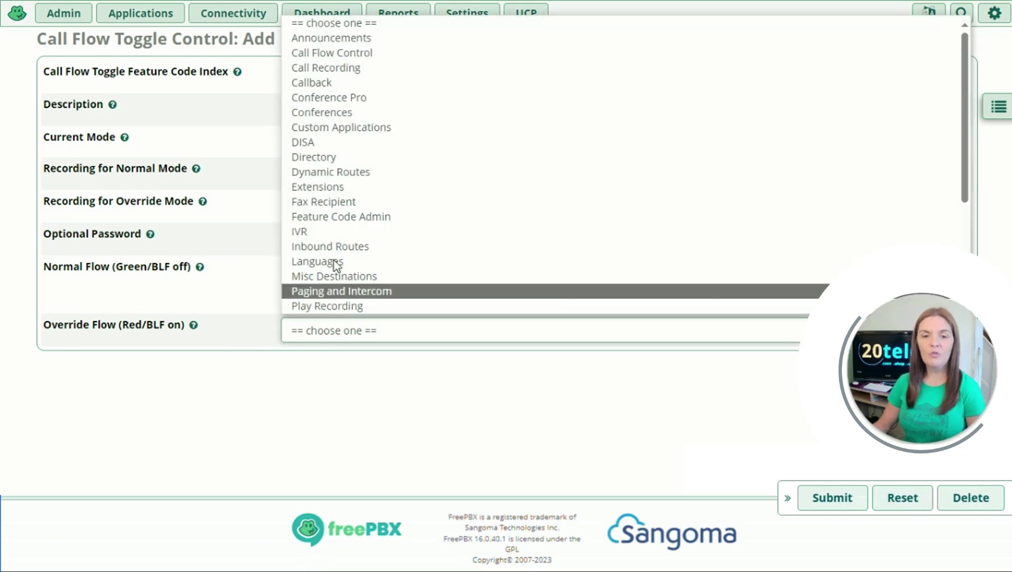
left_click(330, 38)
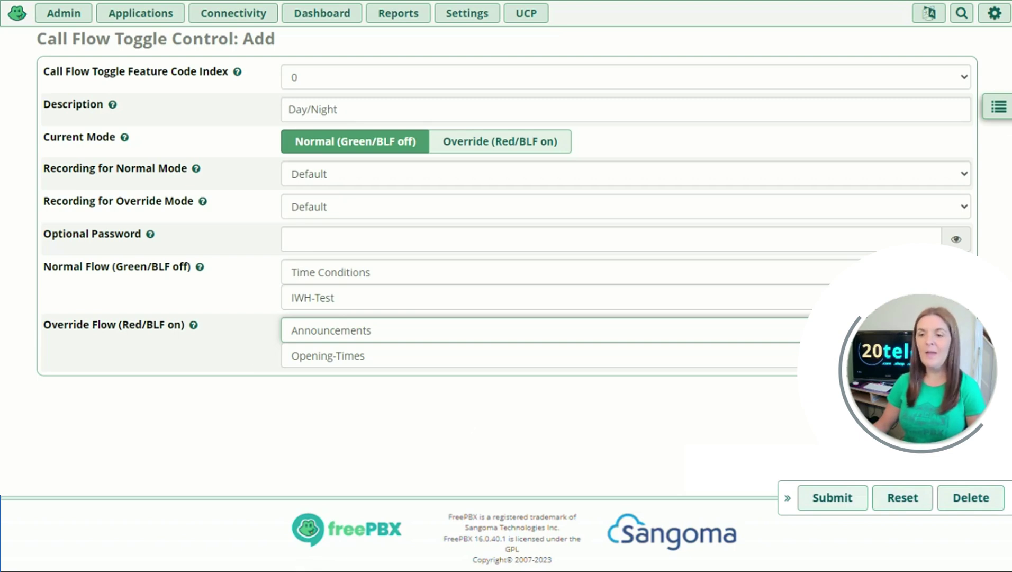
left_click(834, 499)
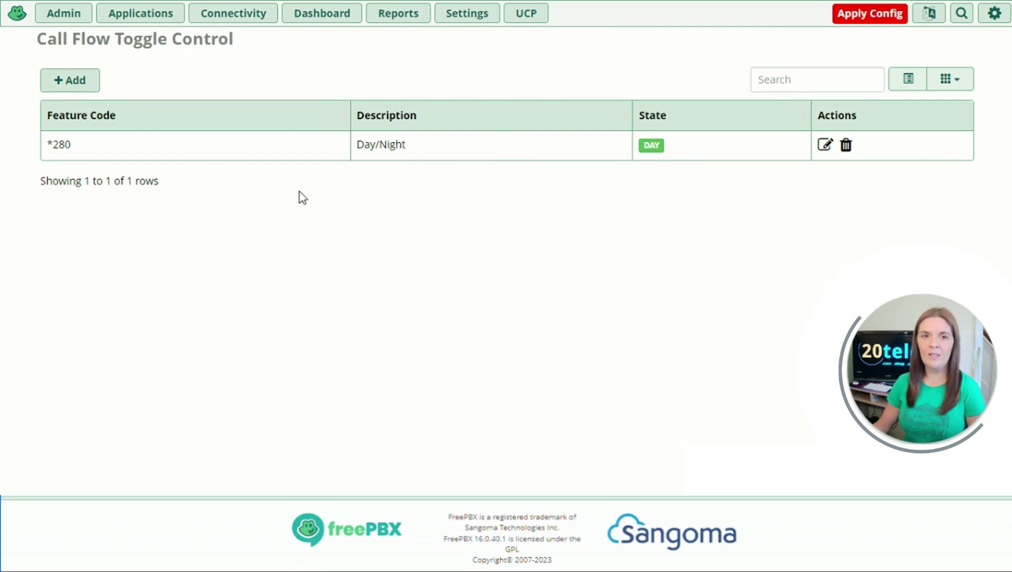
- Go to Connectivity > Inbound Routes
left_click(238, 21)
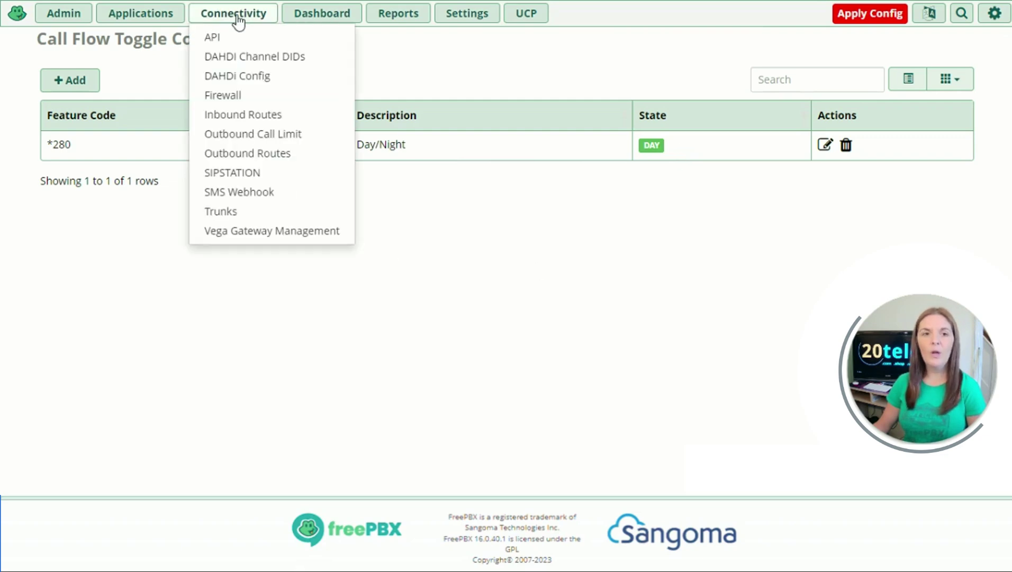
left_click(237, 117)
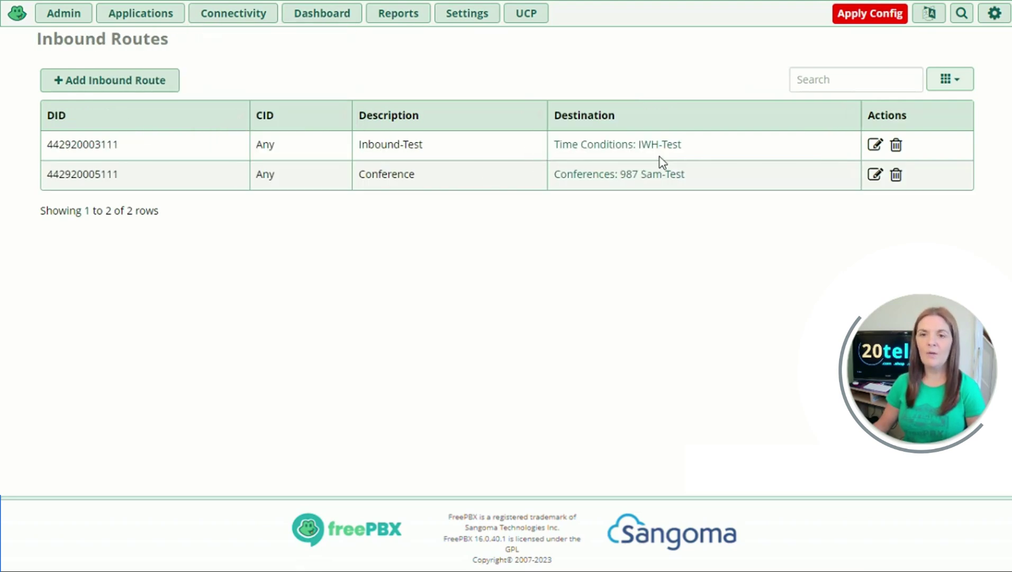
- Set the Inbound-Test route's destination to Call Flow Control (0) Day/Night and submit
left_click(873, 148)
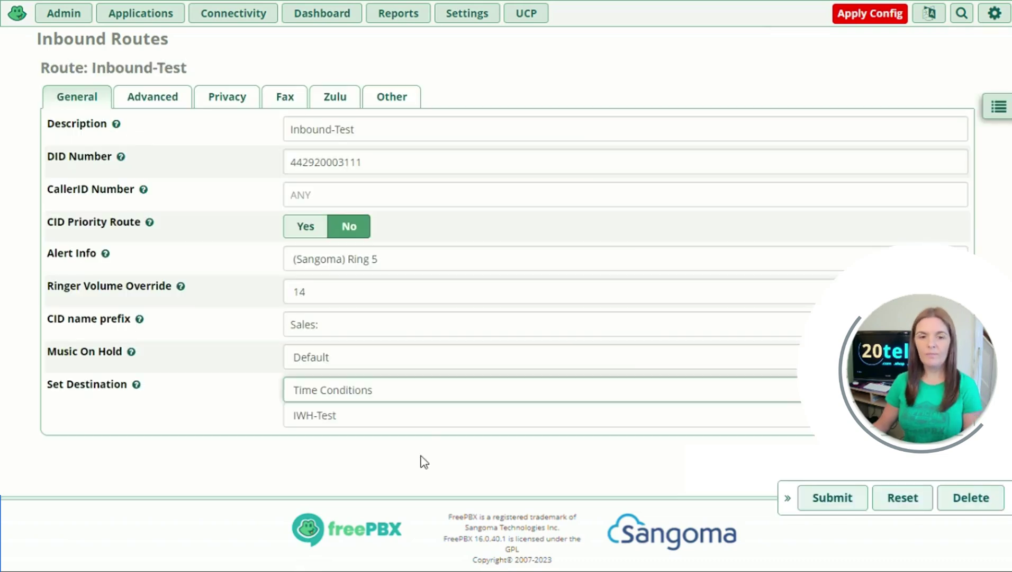
left_click(392, 391)
scroll(379, 324, "up", 4)
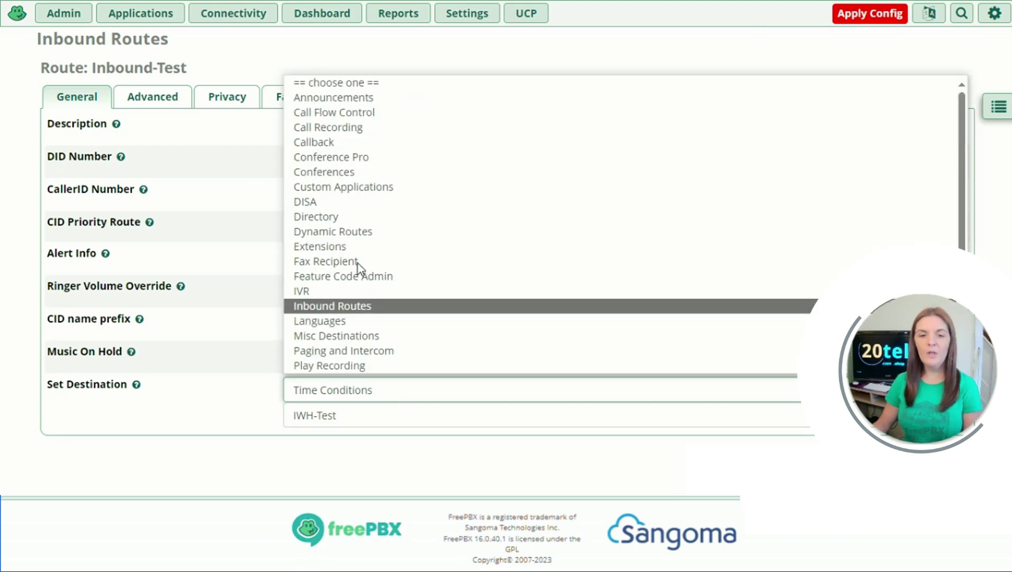
left_click(338, 112)
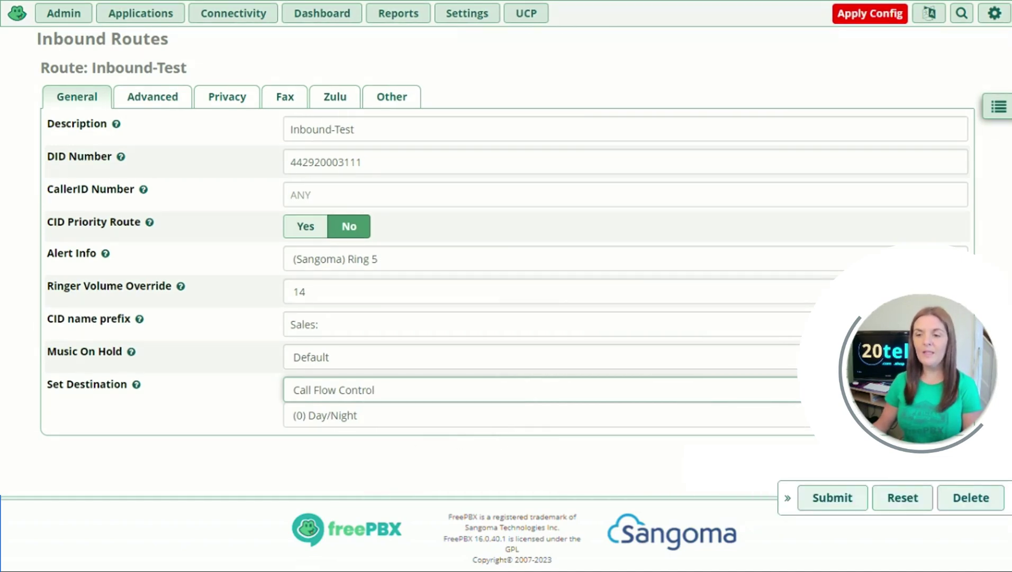
left_click(832, 498)
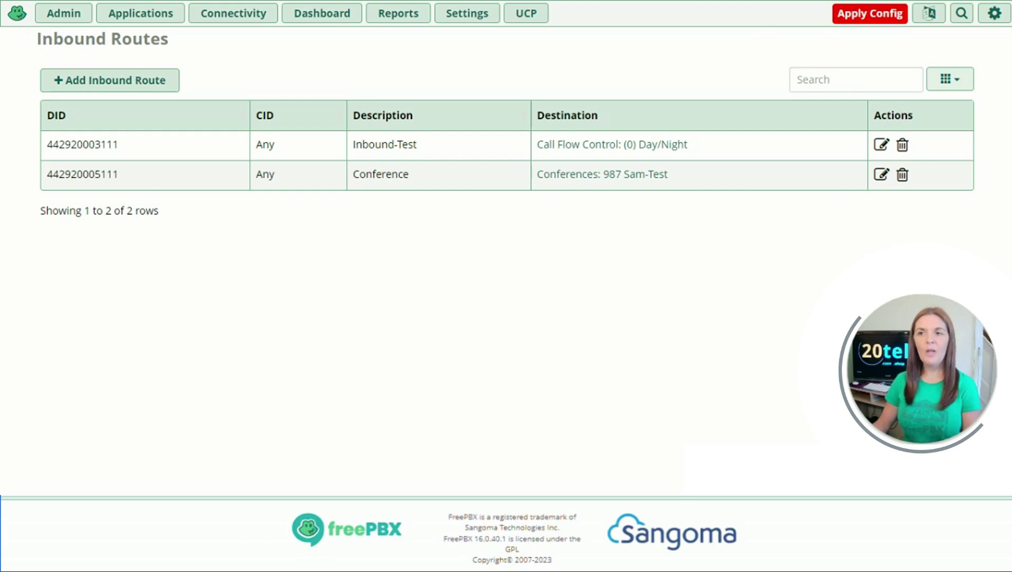
- Apply the pending FreePBX configuration changes
left_click(871, 17)
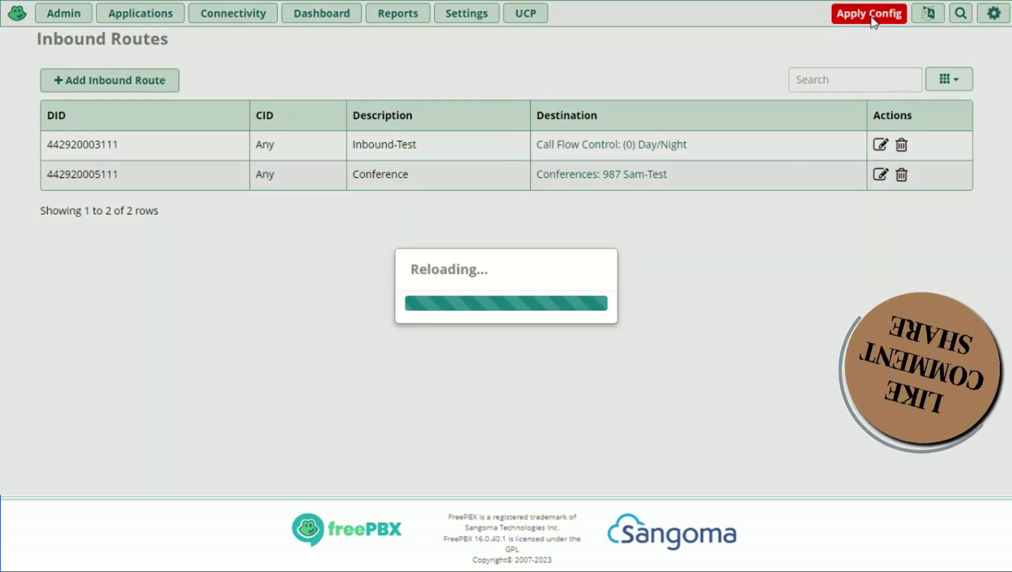